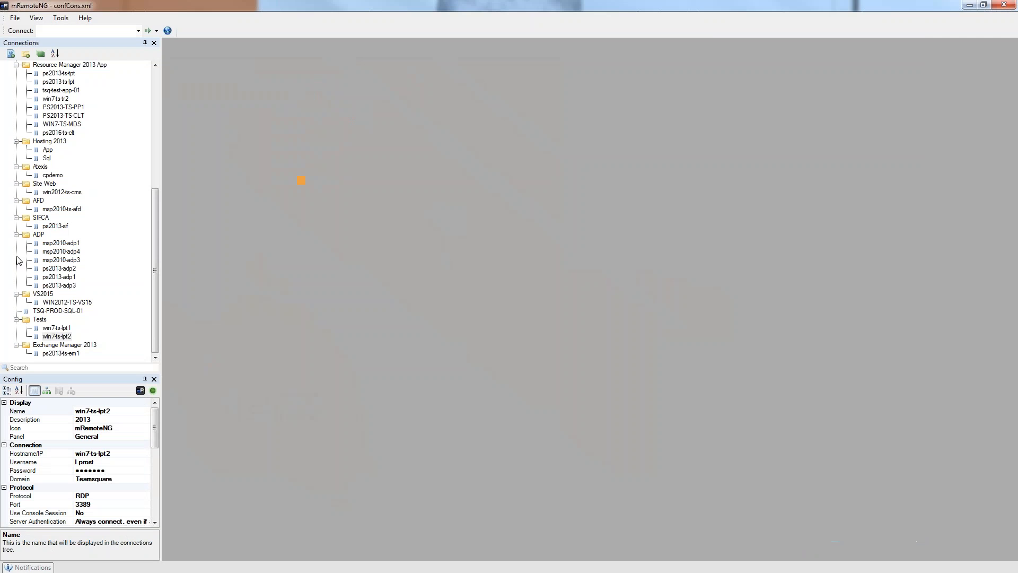
Connect to the remote machine win7-ts-lpt2 under Tests and sign in with the account password.
double_click(60, 337)
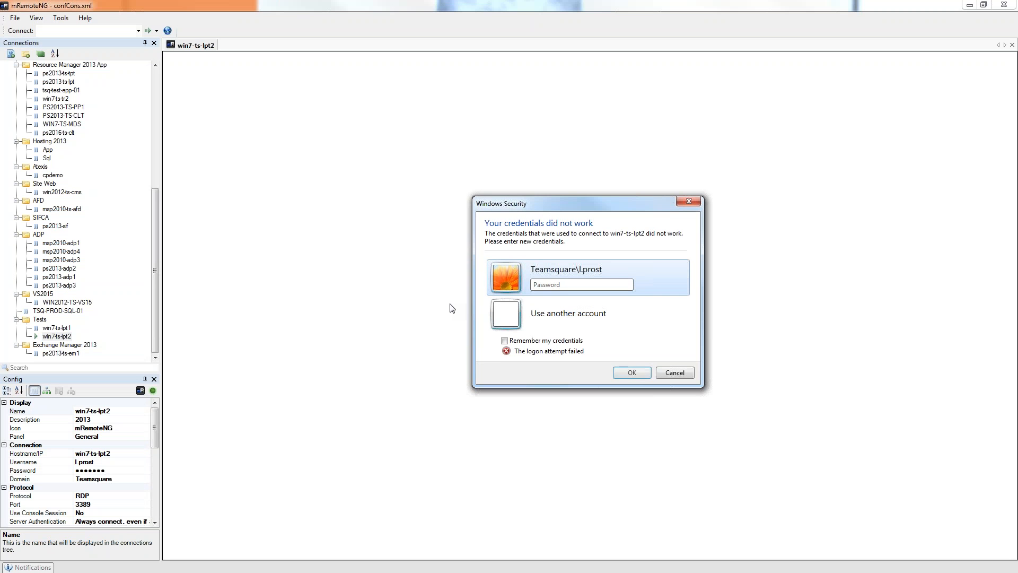
text(********)
key(Return)
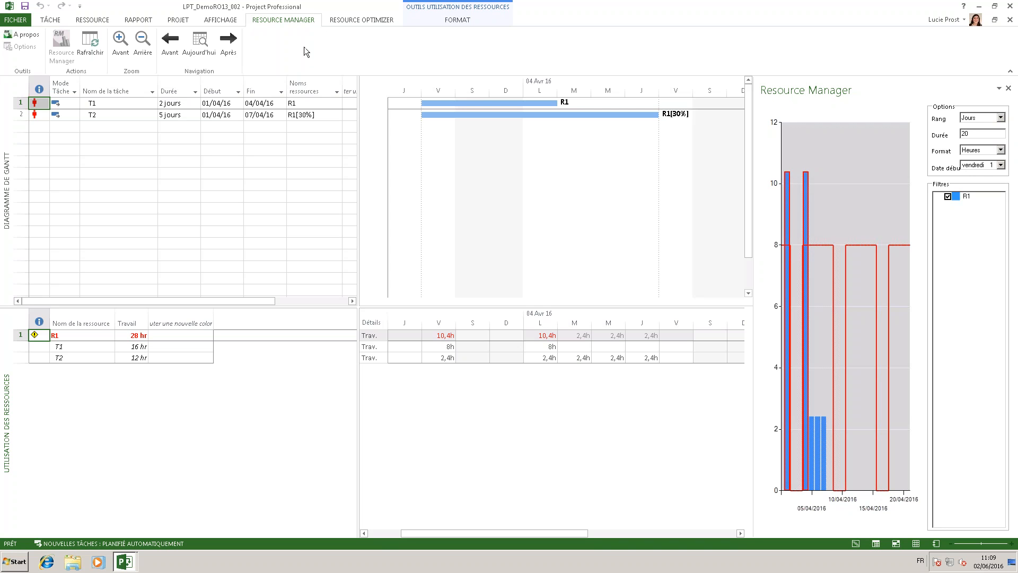
Level all resources across the entire project with the day-by-day overallocation search, and refresh the Resource Manager chart.
click(84, 21)
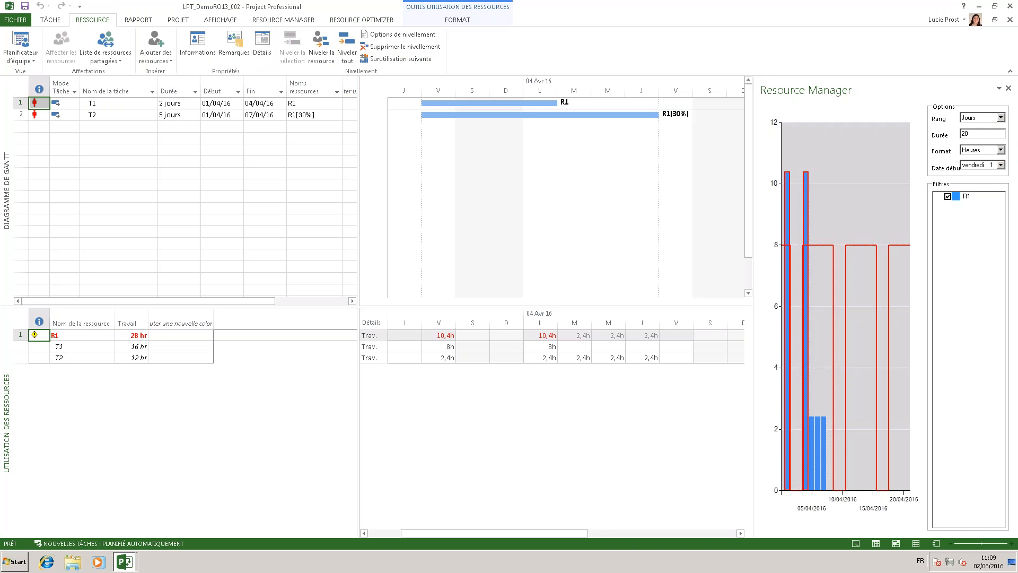
click(426, 35)
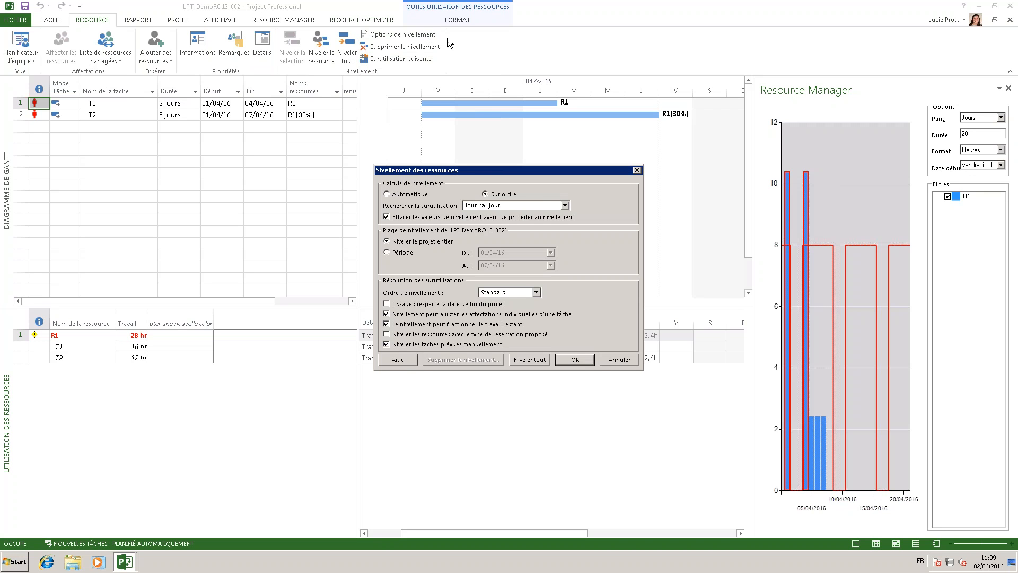
click(547, 209)
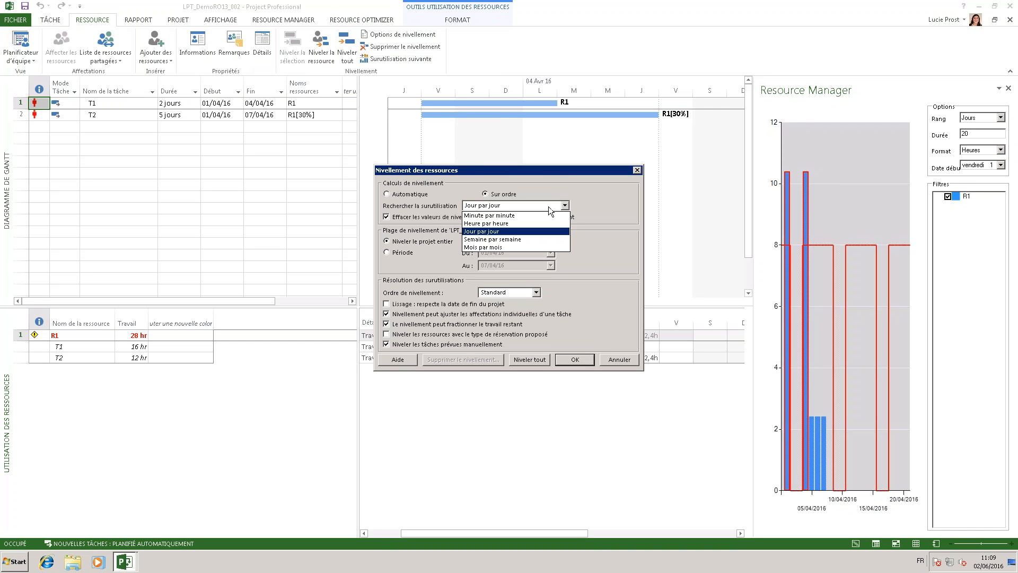
click(552, 203)
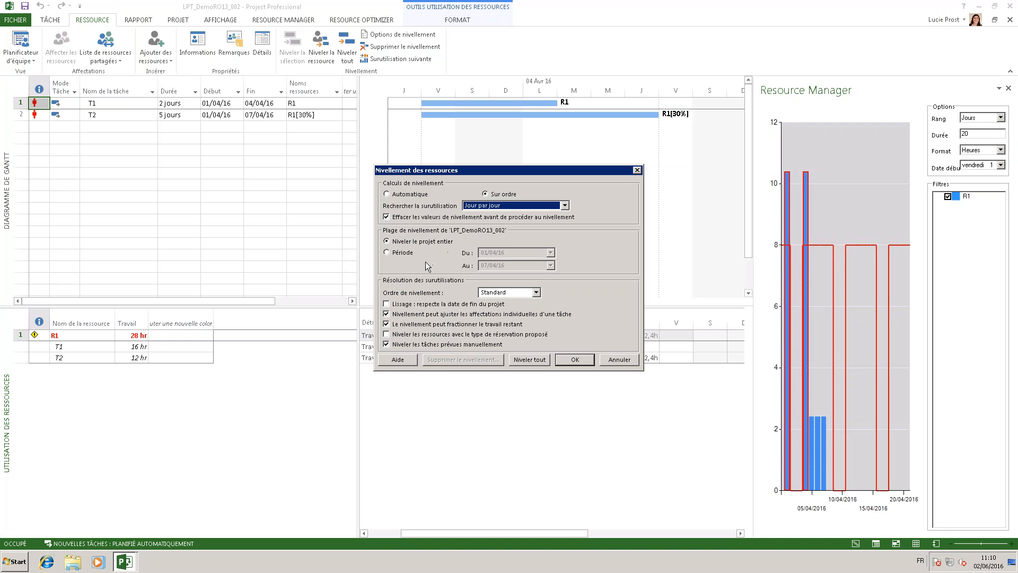
click(529, 359)
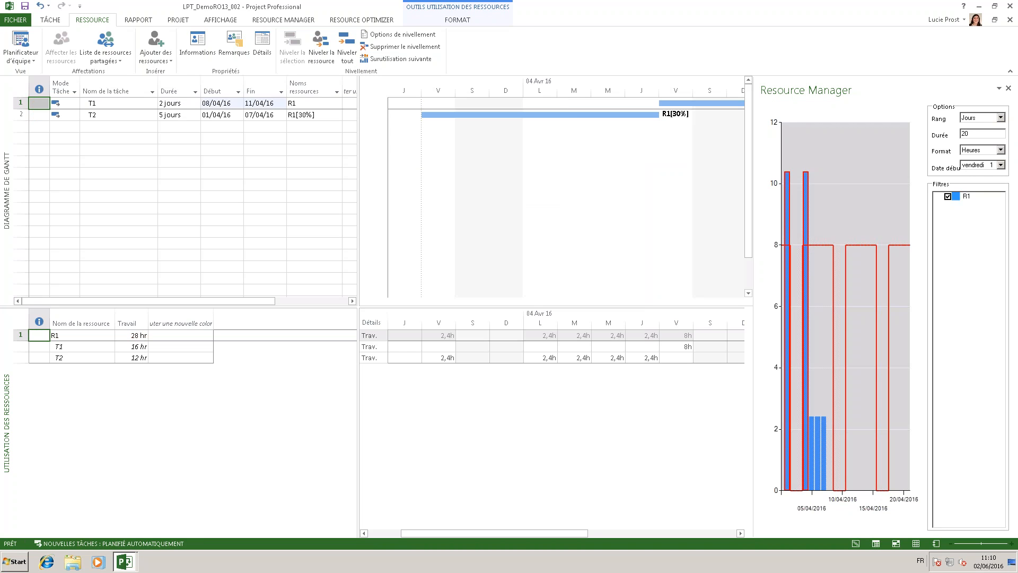
click(283, 19)
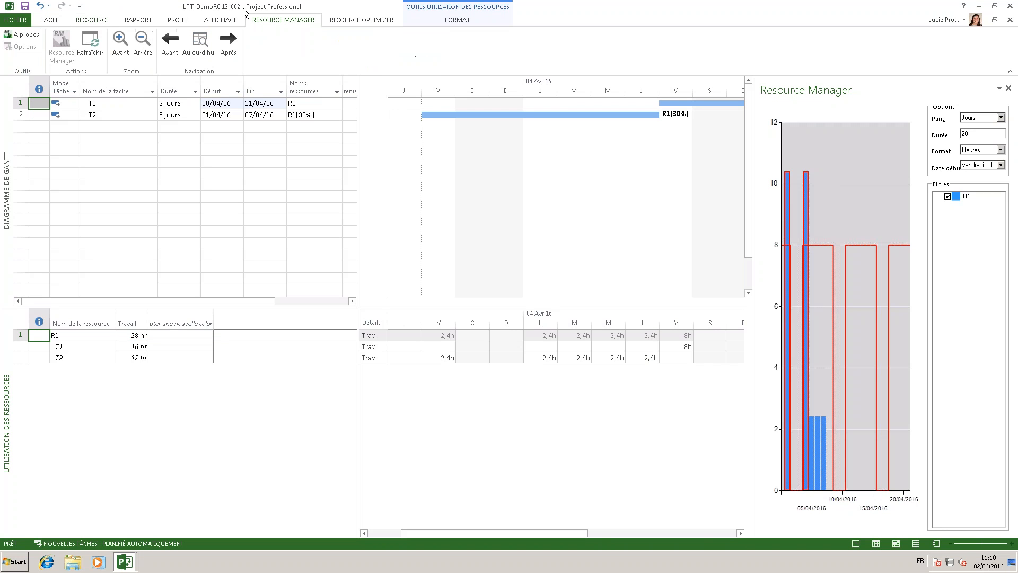
click(90, 43)
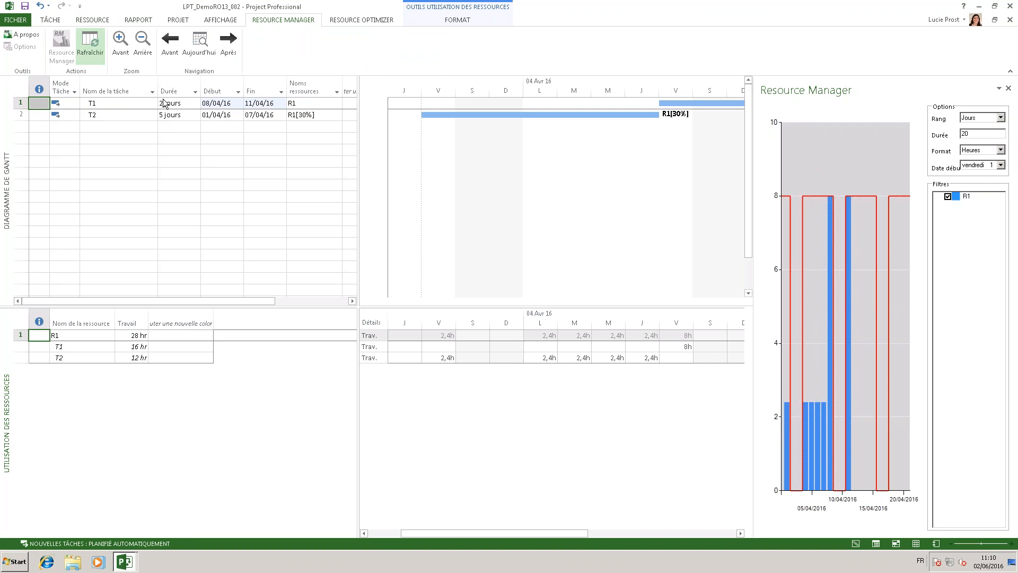
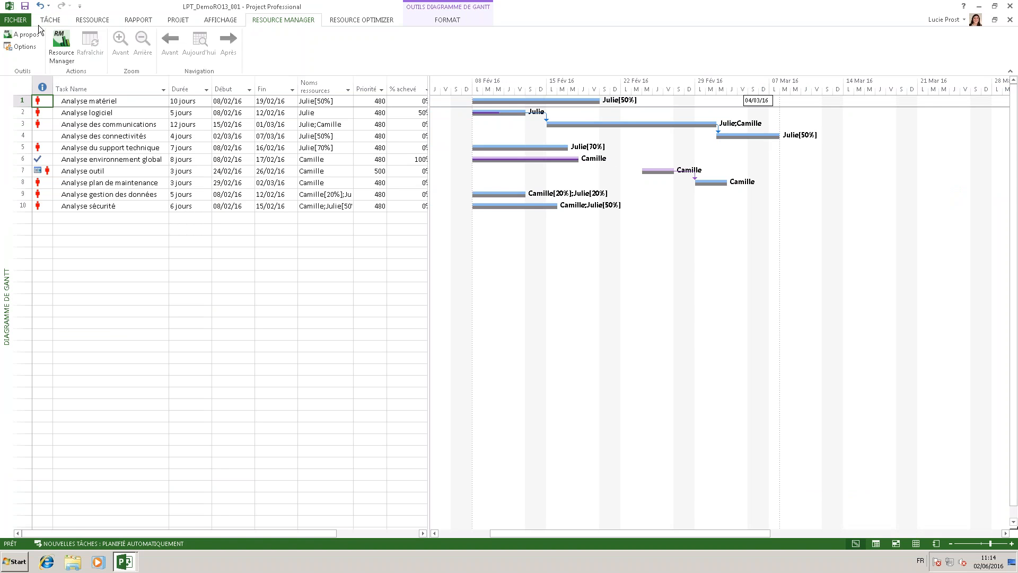
Display the Resource Manager chart for the LPT_DemoRO13_001 project and refresh it with this project's resources.
click(375, 21)
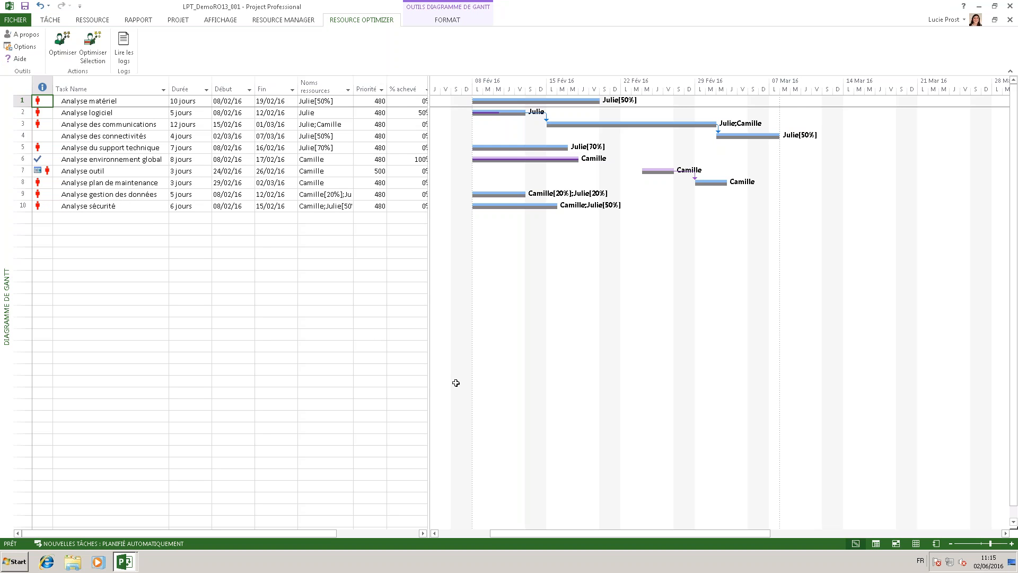
click(269, 19)
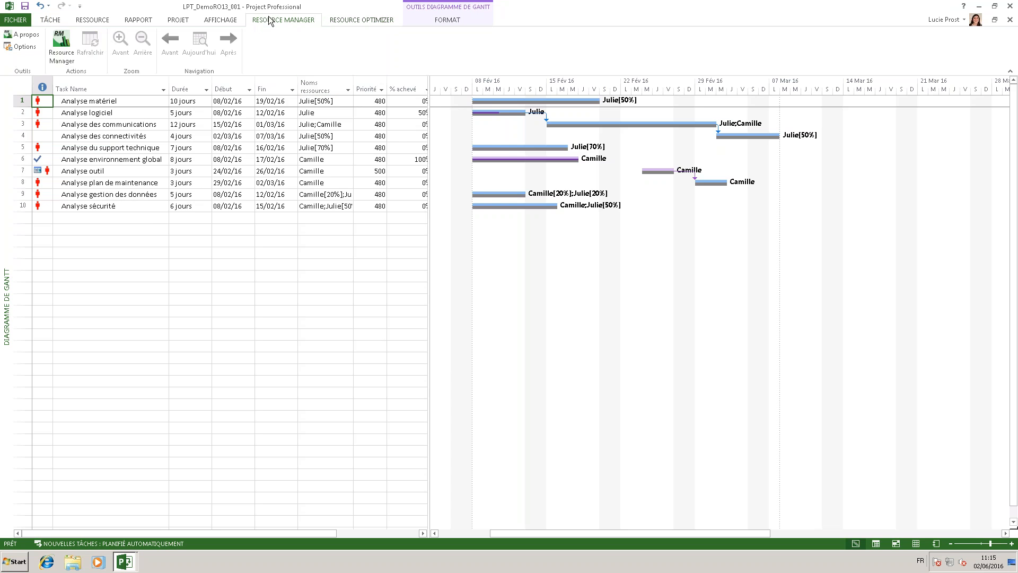
click(63, 43)
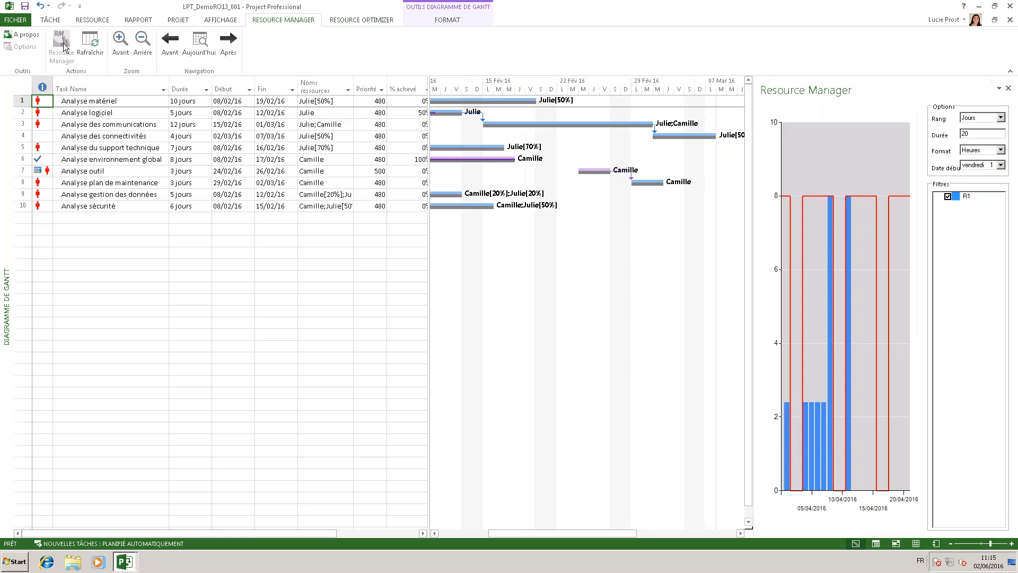
click(87, 43)
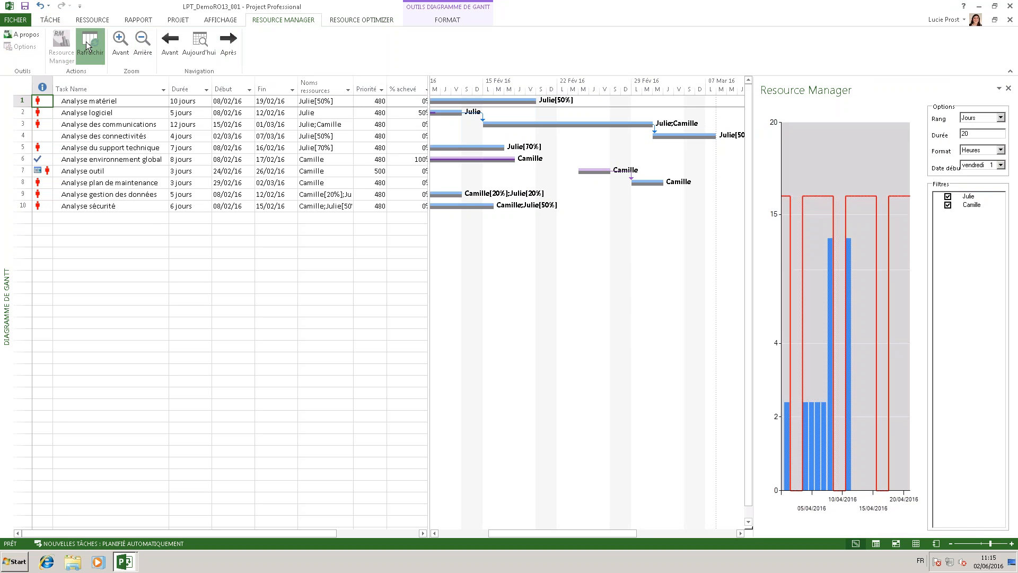
Set the Resource Manager chart's start date to 8 February 2016 and its duration to 25 days.
click(1001, 165)
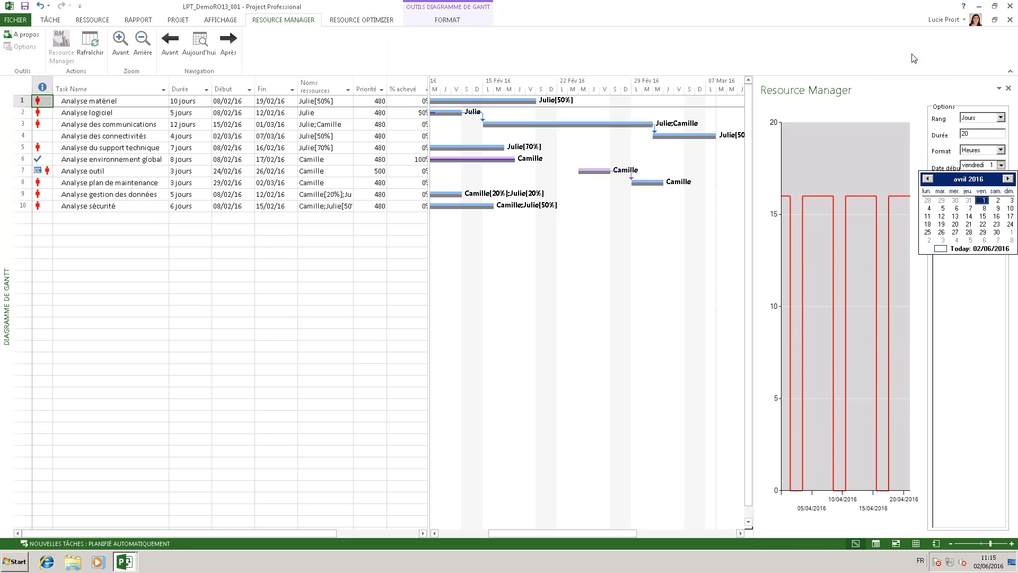
click(927, 179)
click(927, 179)
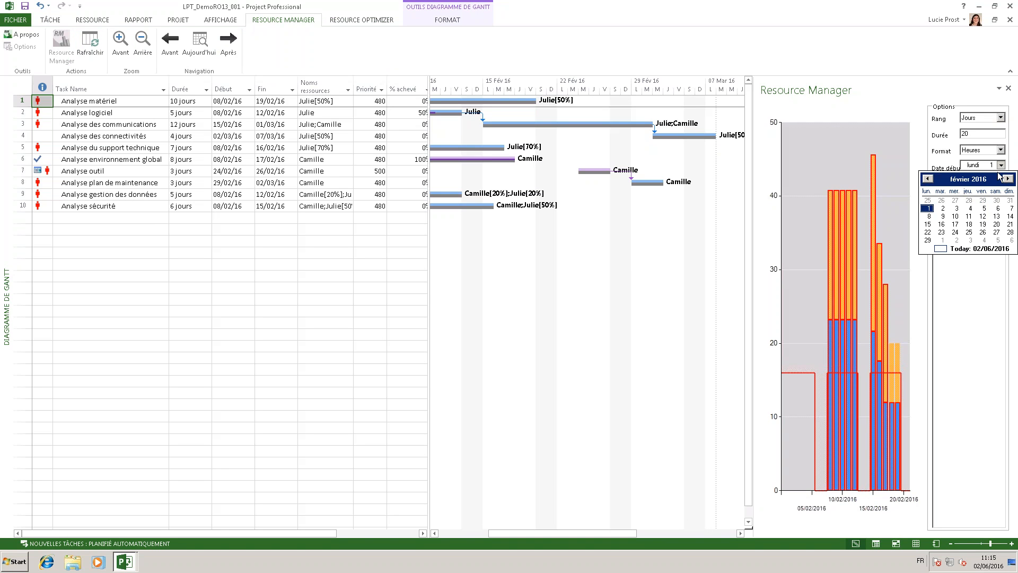
click(928, 217)
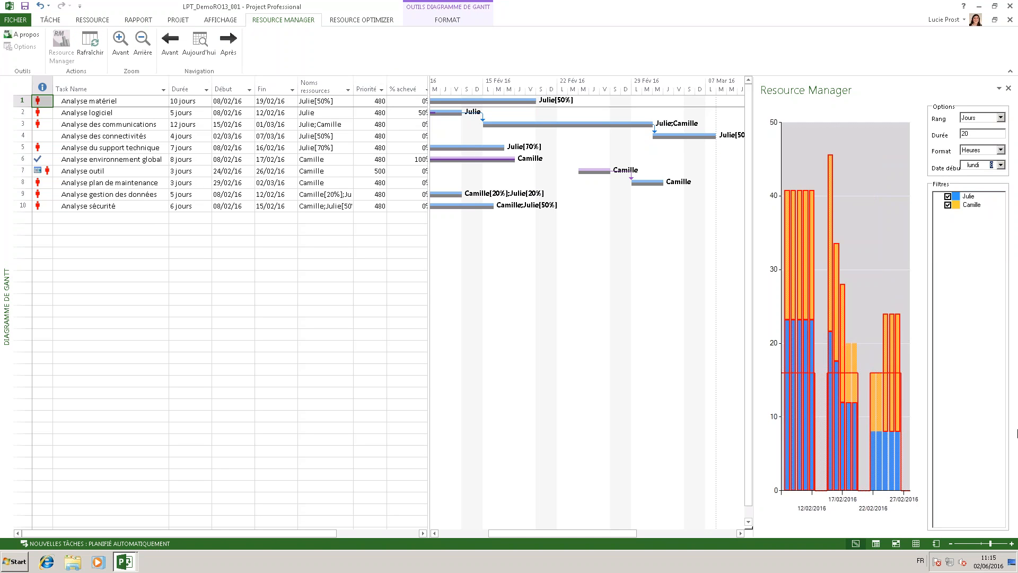
click(966, 134)
key(BackSpace)
text(5)
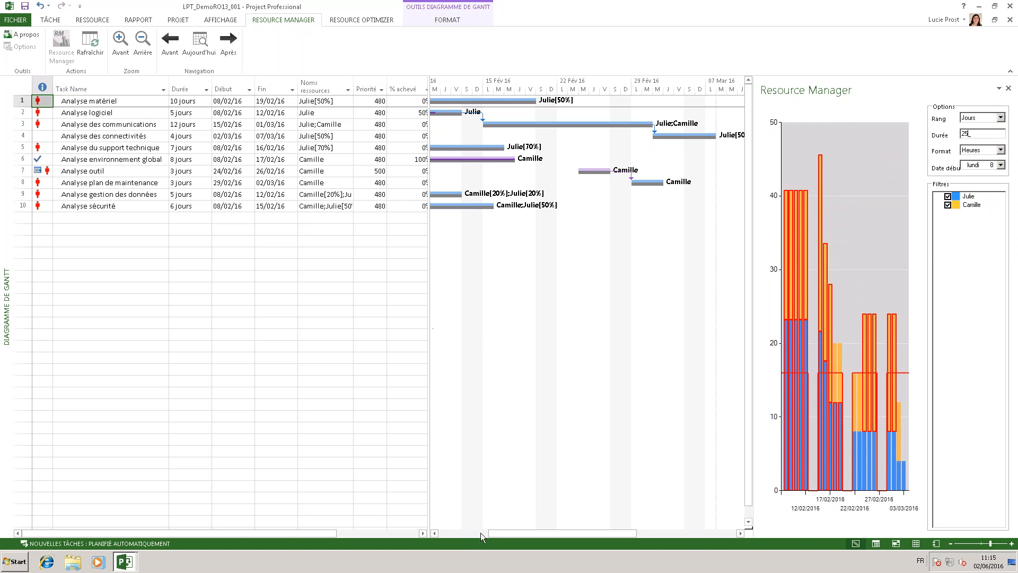
Widen the task table to show the full % achevé column, and examine Analyse environnement global, Analyse outil and Analyse logiciel in the Gantt chart.
mouse_move(492, 534)
mouse_down()
mouse_move(461, 535)
mouse_move(473, 533)
mouse_up()
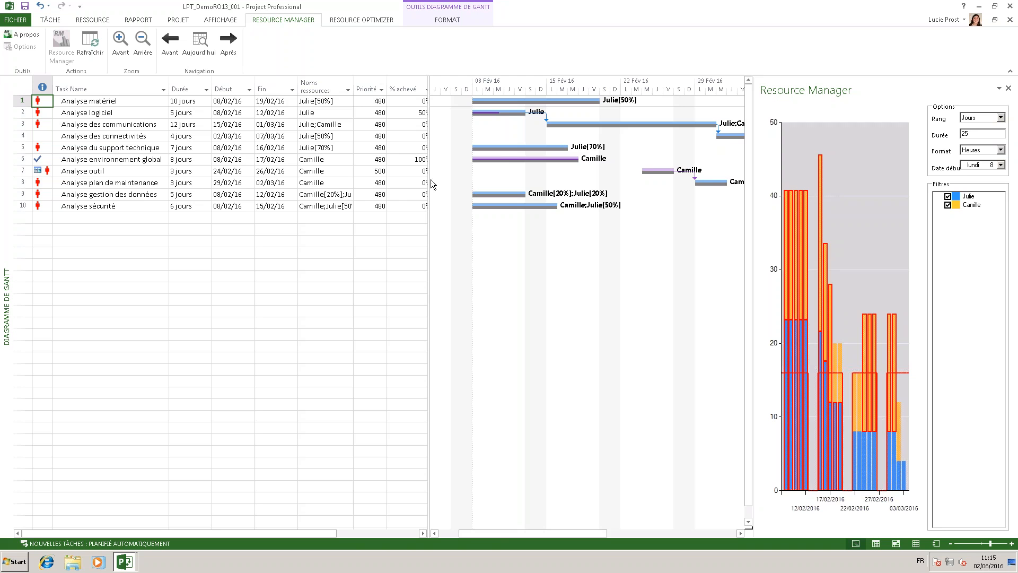
drag(429, 169, 442, 170)
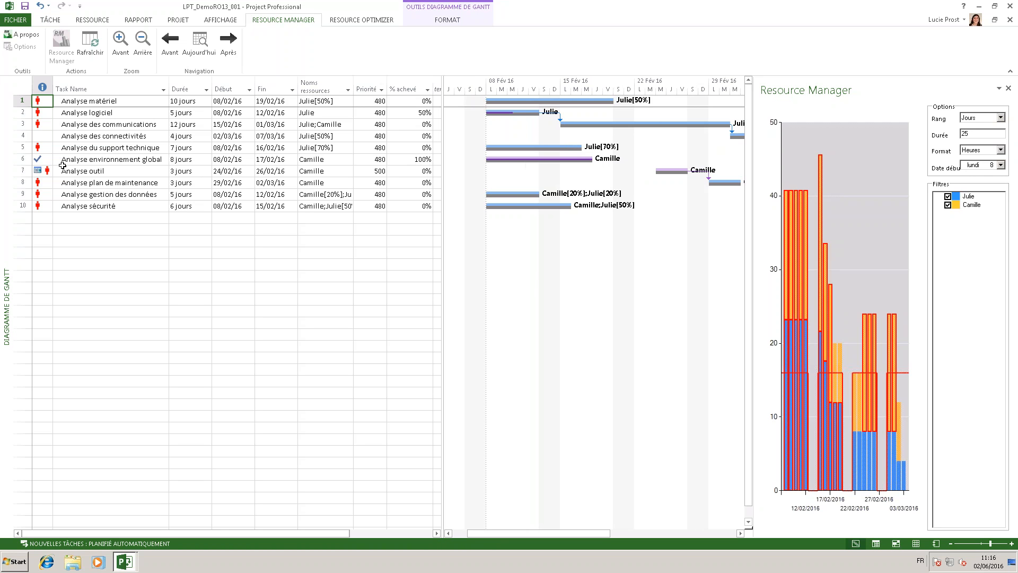
click(22, 159)
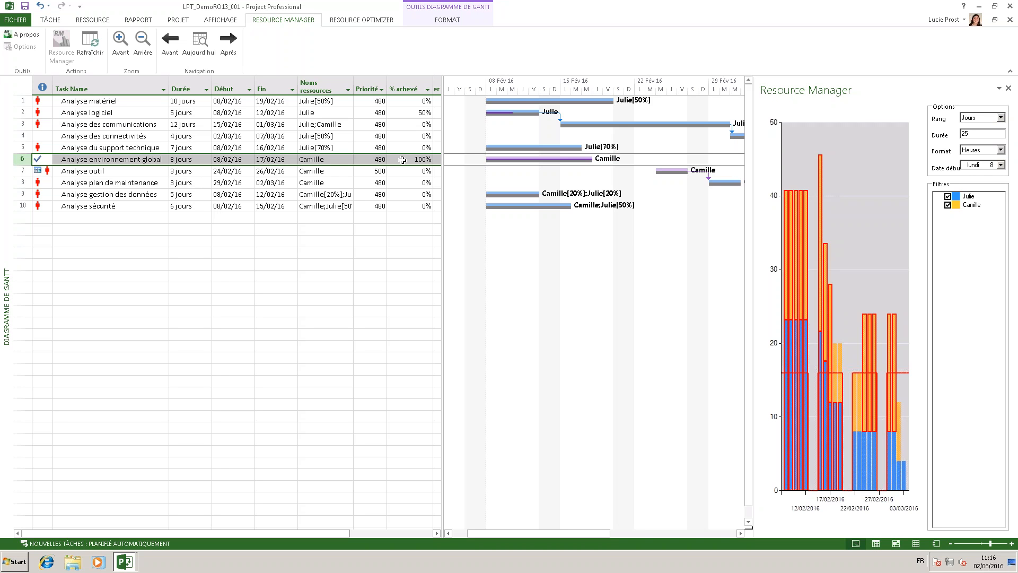
click(21, 170)
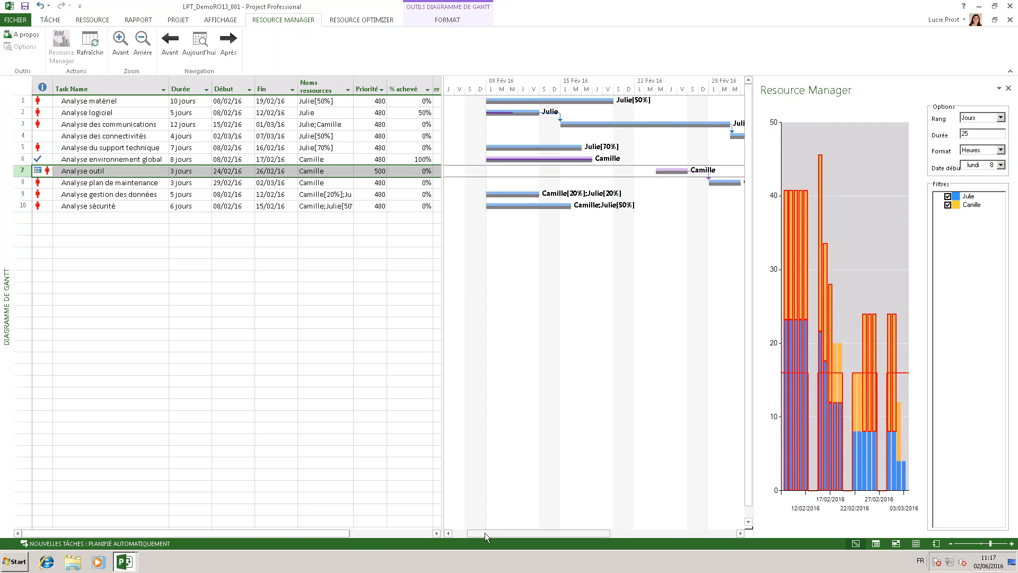
click(740, 533)
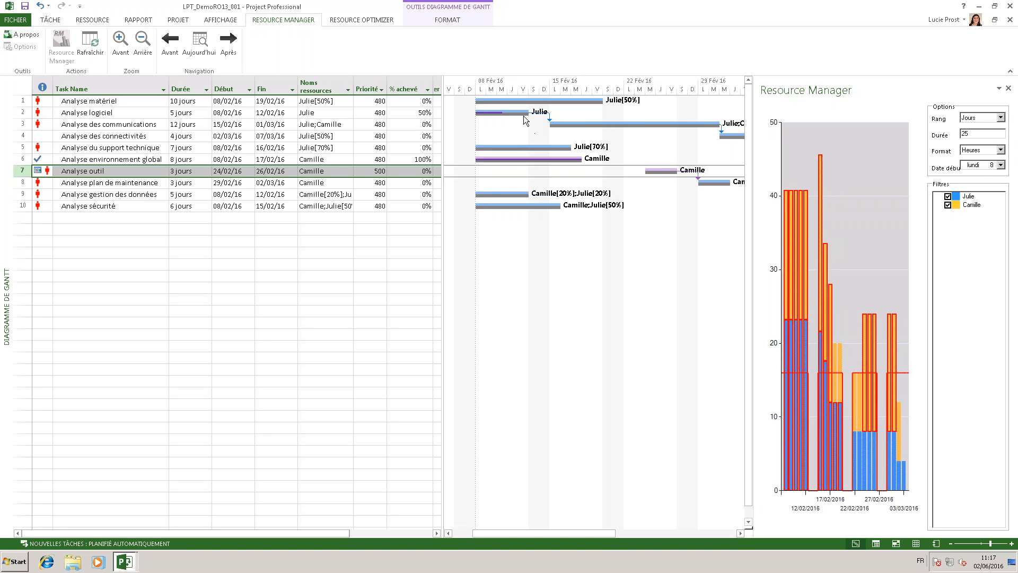
click(23, 113)
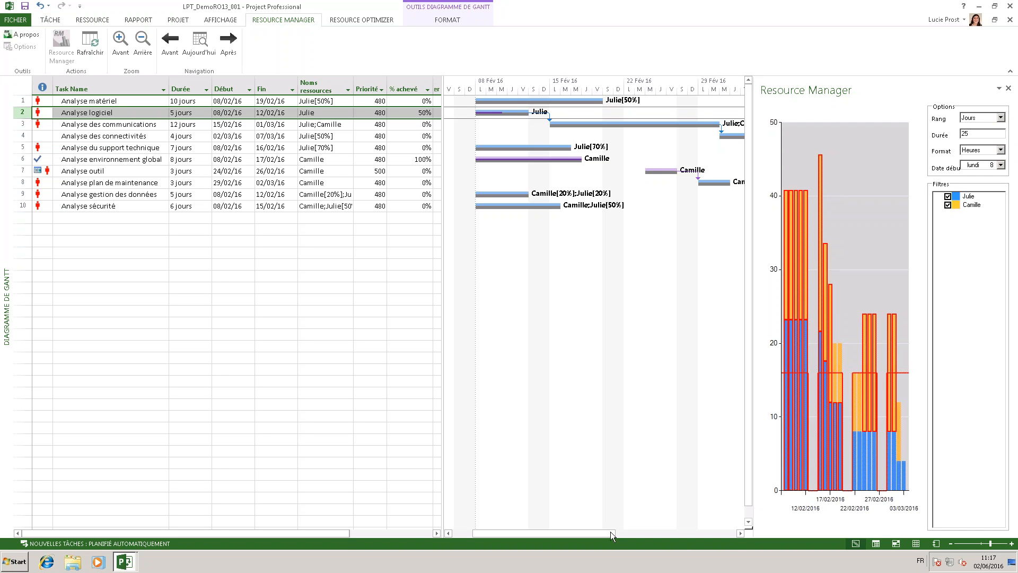
click(740, 533)
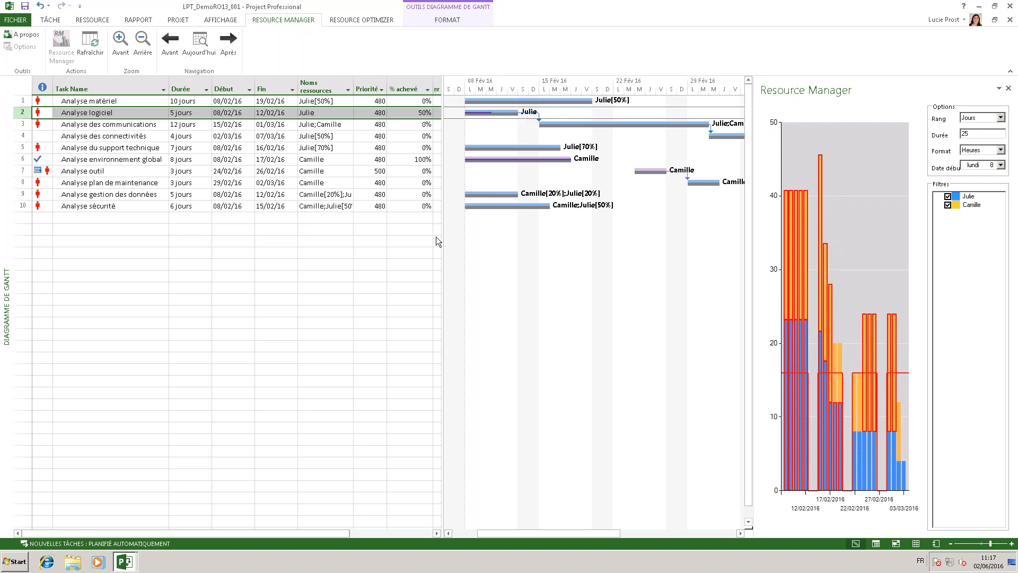
Optimize the whole project with Resource Optimizer and refresh the Resource Manager workload chart.
click(376, 20)
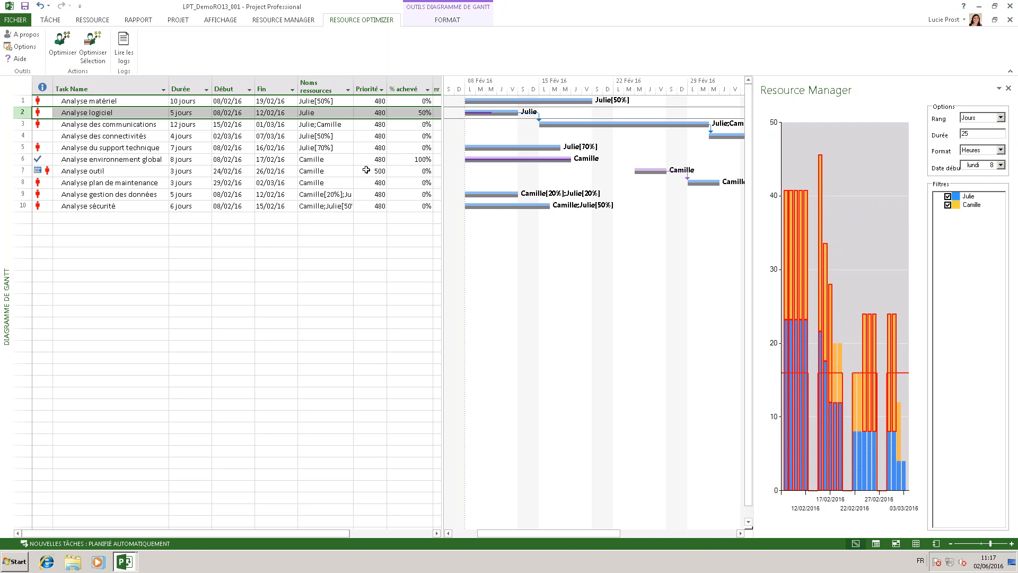
click(58, 45)
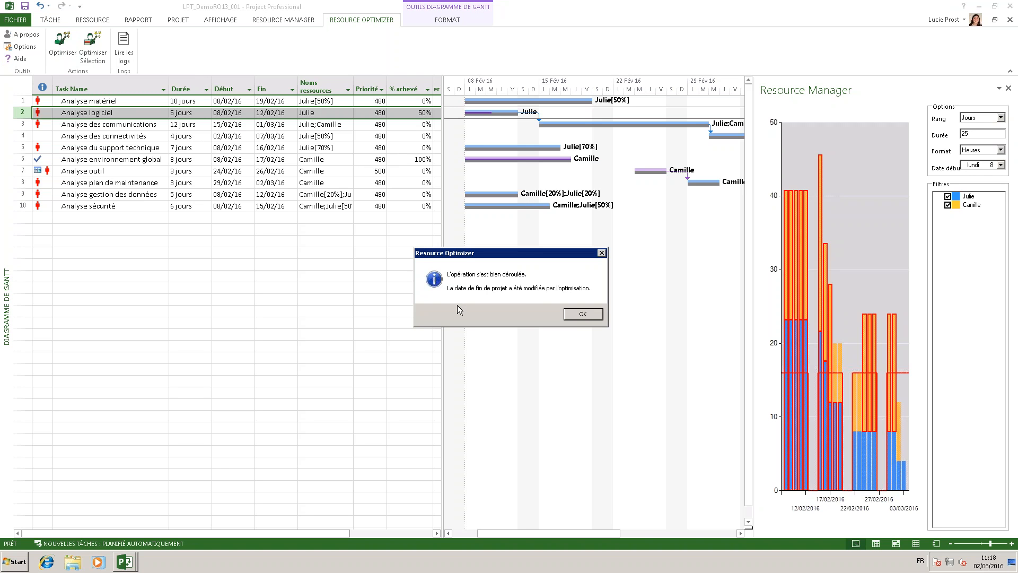
click(578, 313)
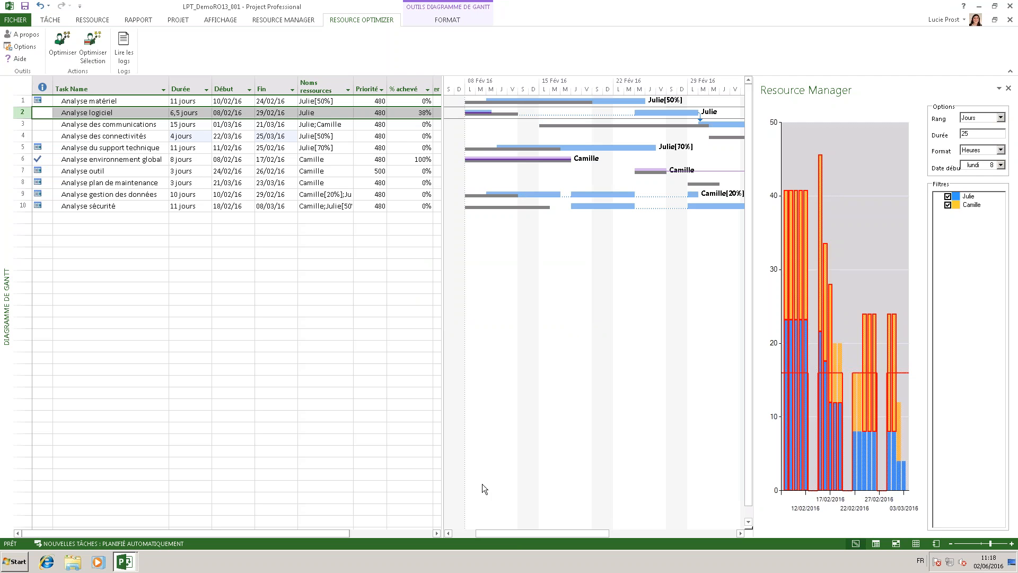
click(263, 22)
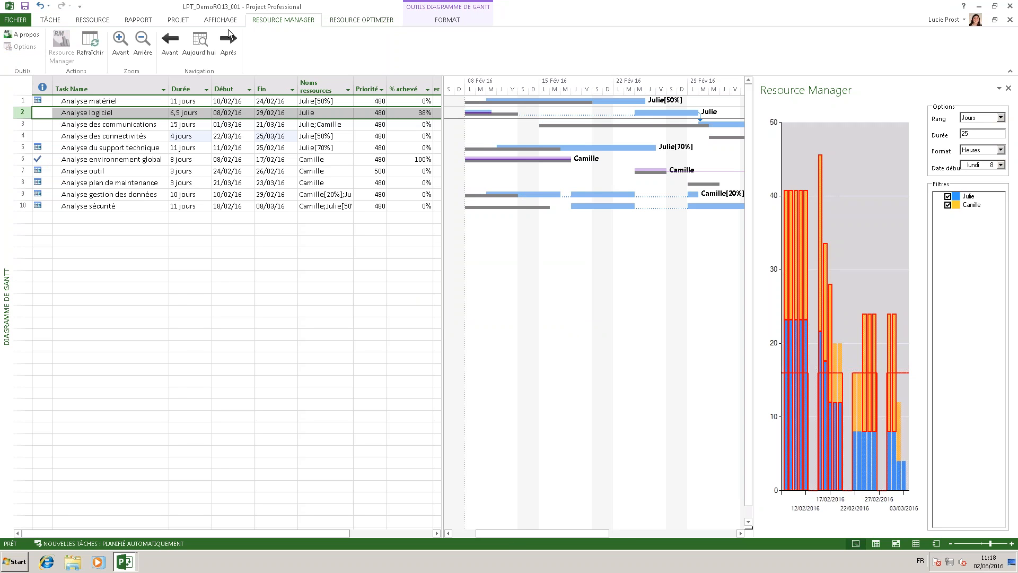
click(92, 42)
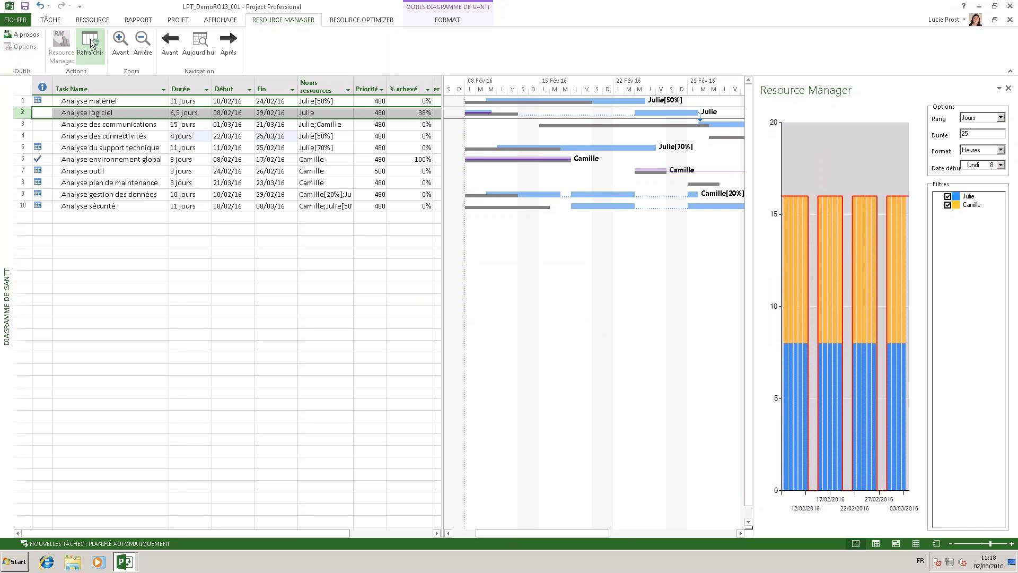
Compare the optimized task bars with their baseline bars along the Gantt timeline.
drag(588, 534, 599, 533)
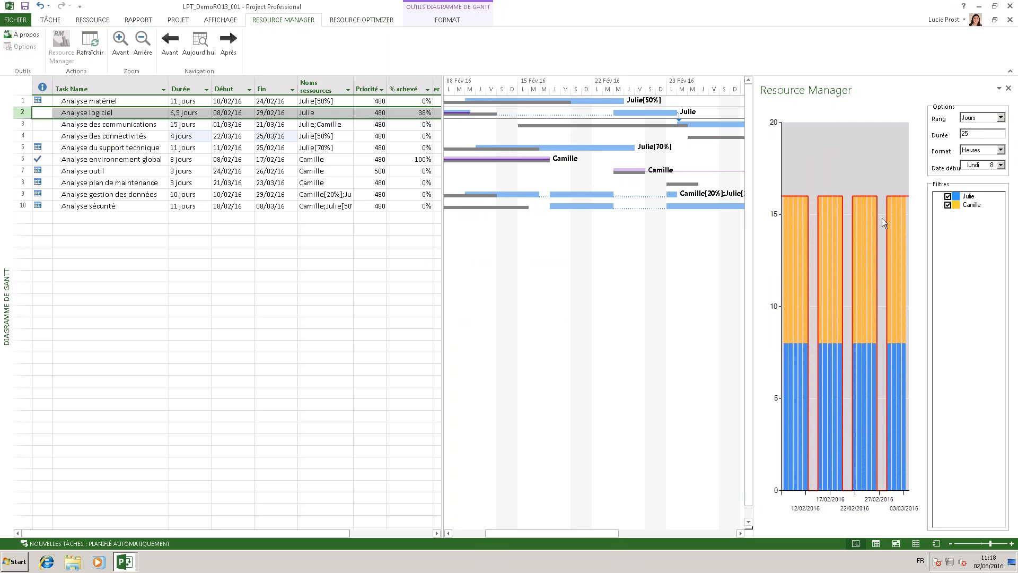
mouse_move(581, 533)
mouse_down()
mouse_move(632, 536)
mouse_move(568, 534)
mouse_up()
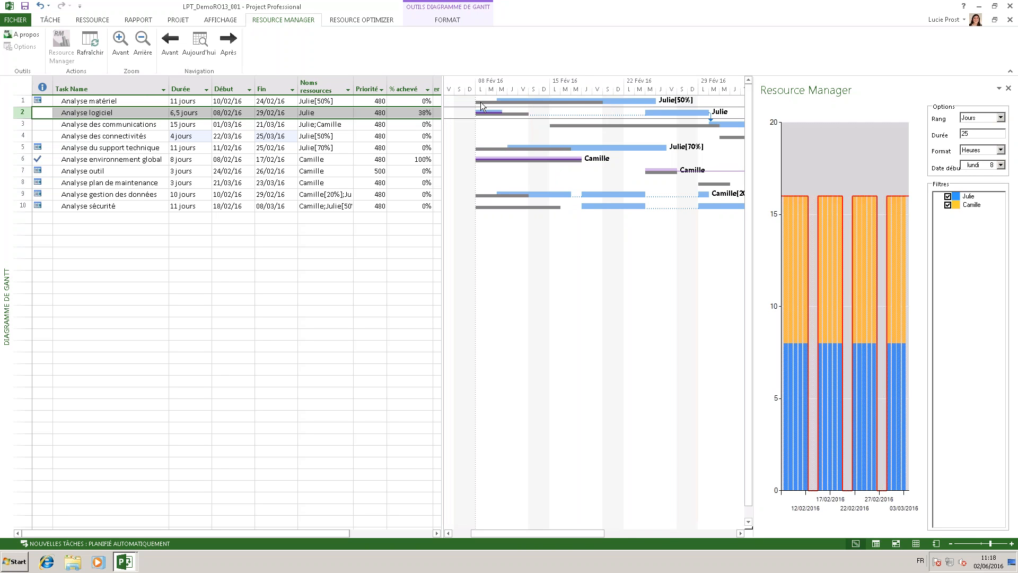
mouse_move(480, 101)
mouse_move(569, 533)
mouse_down()
mouse_move(693, 537)
mouse_move(576, 534)
mouse_up()
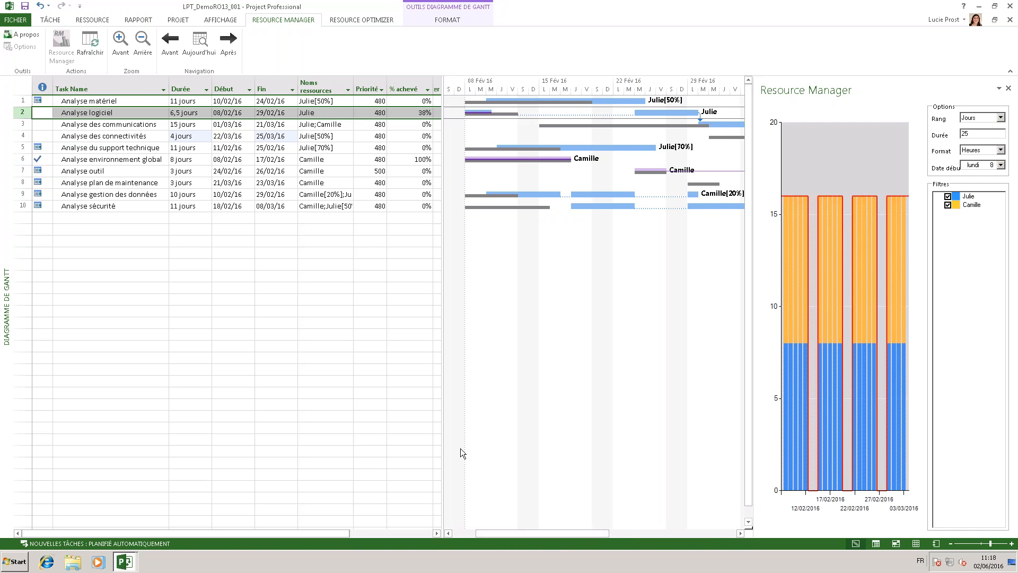
Undo the resource optimization applied to the project schedule.
click(345, 20)
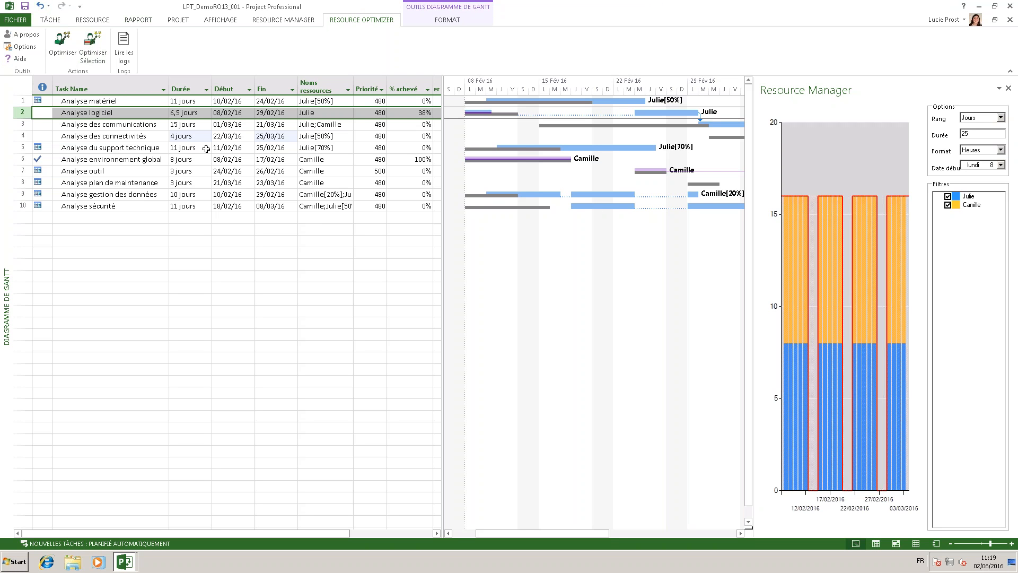
click(40, 7)
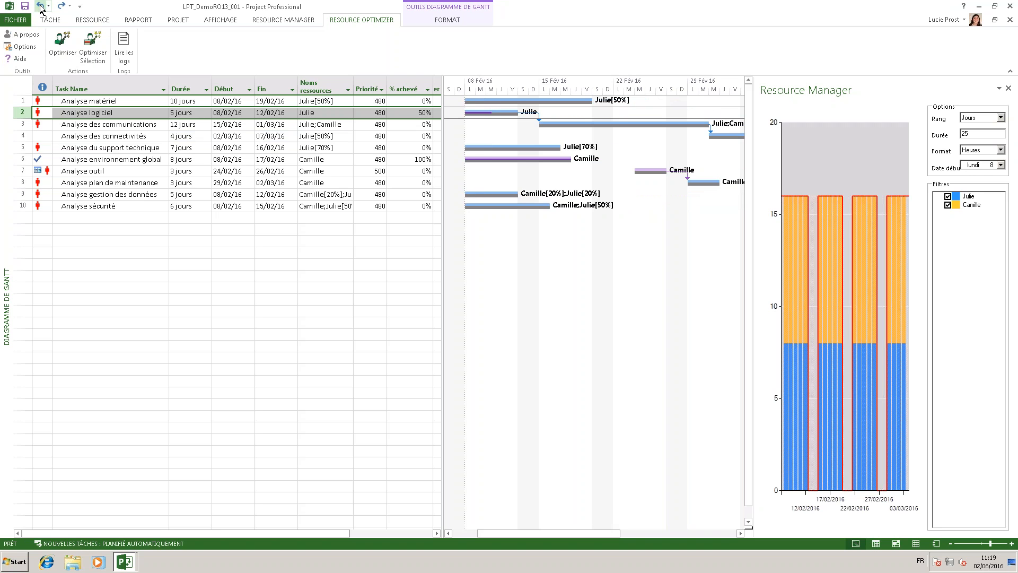
Refresh the Resource Manager workload chart to show the workload of the restored schedule.
click(267, 21)
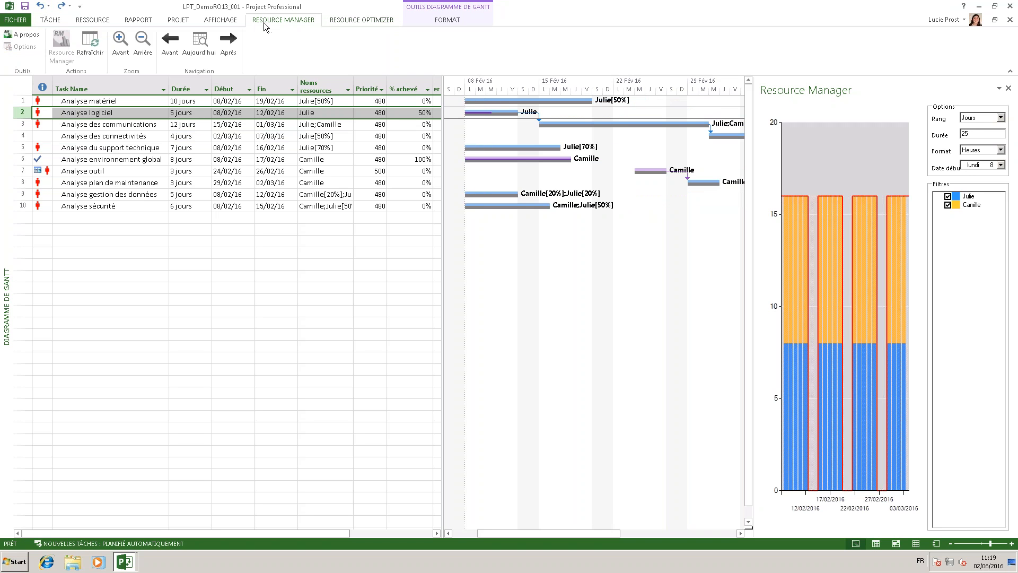
click(90, 45)
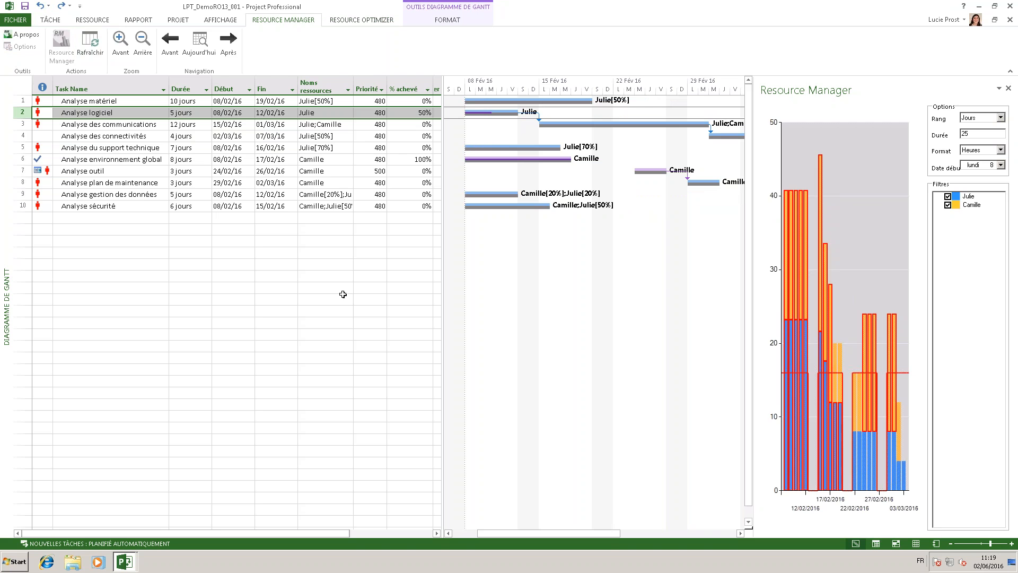
Level the whole project with the standard resource leveling and refresh the Resource Manager workload chart.
click(90, 21)
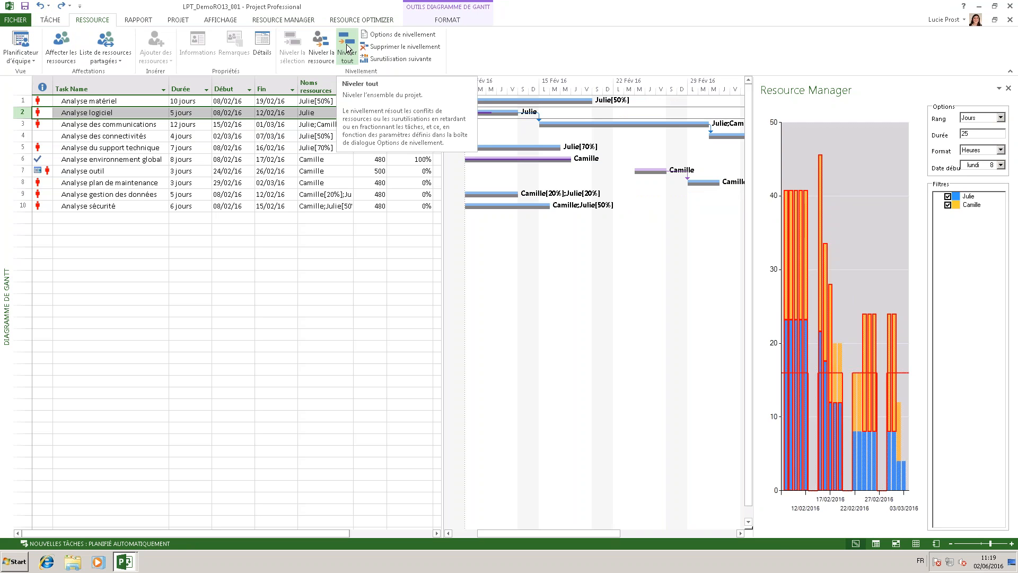
click(348, 48)
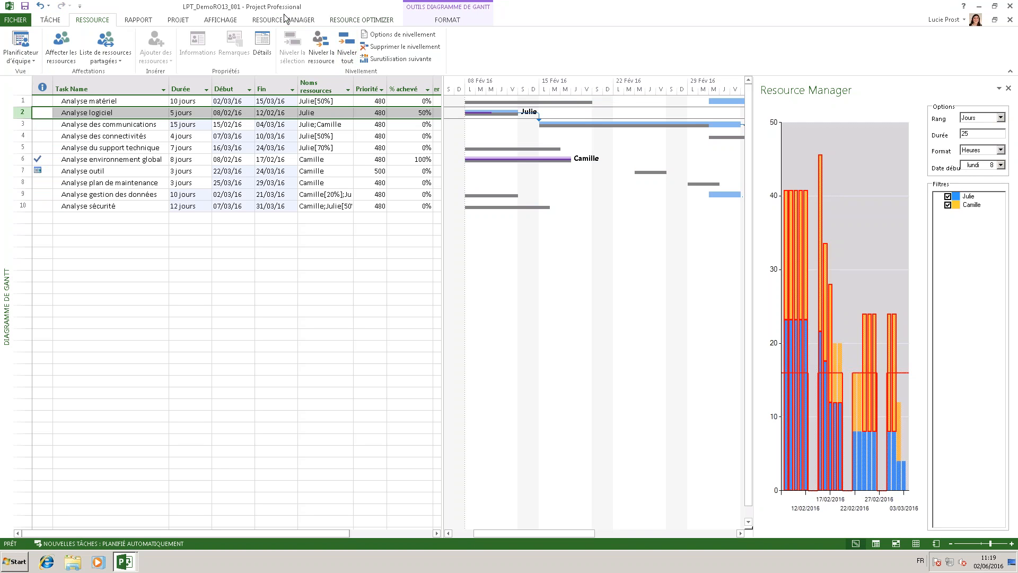
click(283, 20)
click(89, 43)
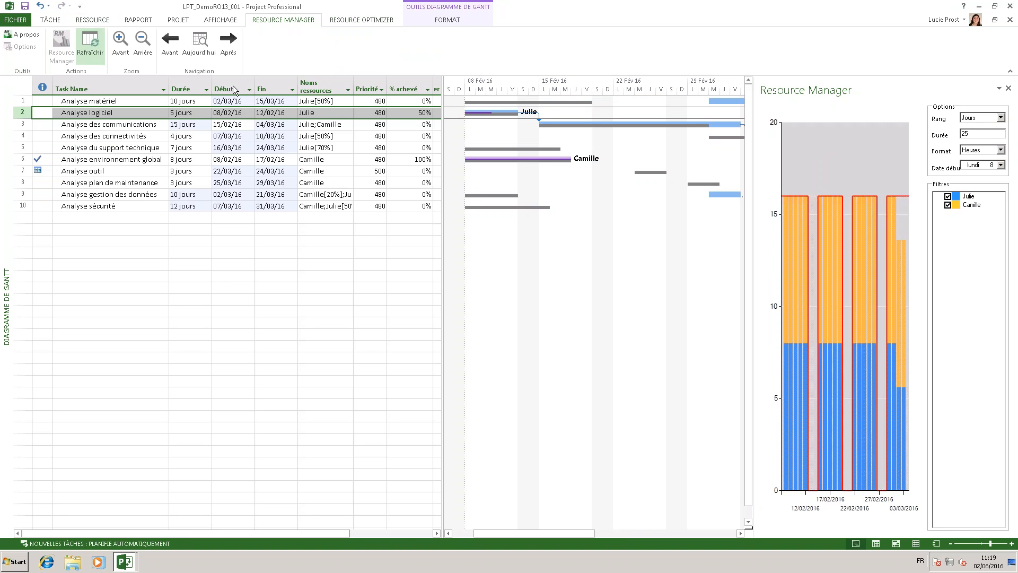
Set the duration covered by the Resource Manager workload chart to 70 days.
click(967, 134)
key(BackSpace)
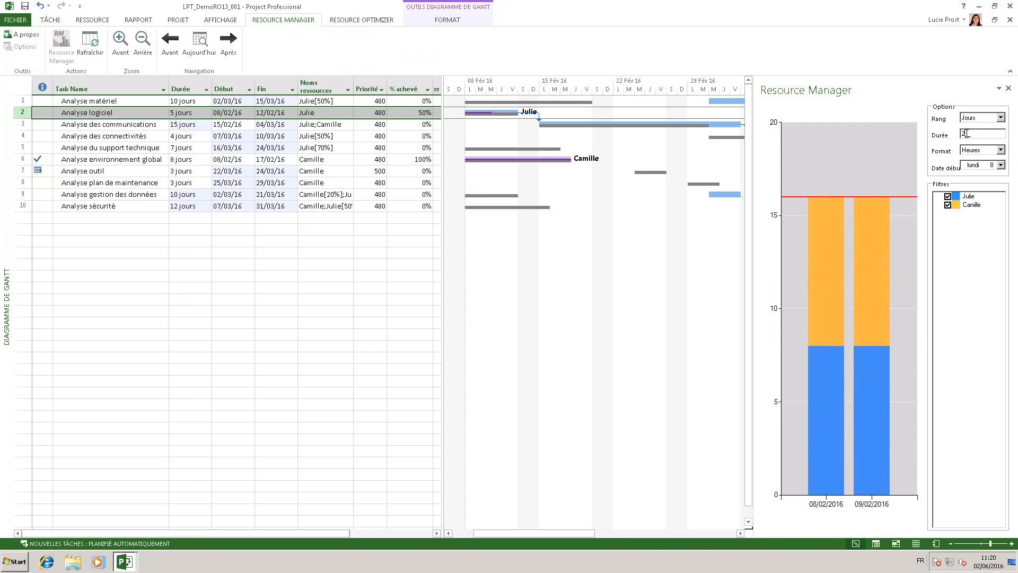
text(70)
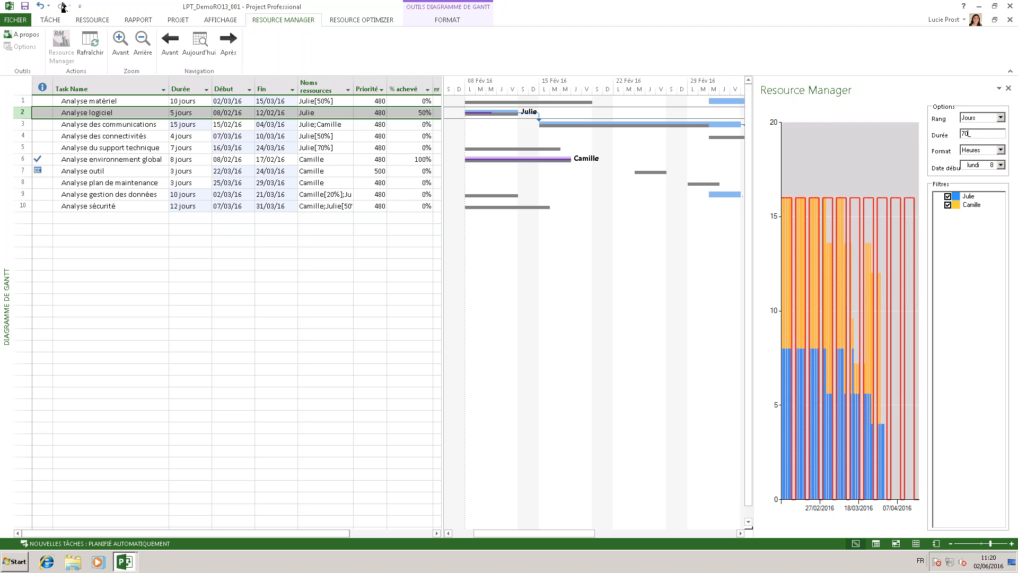
Undo the standard leveling applied to the whole project.
click(39, 8)
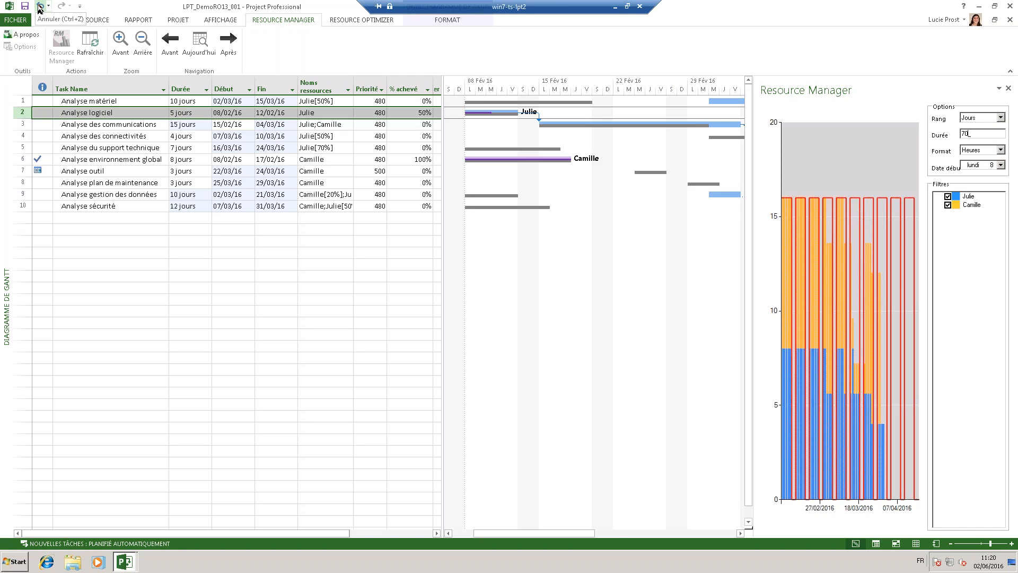
Optimize the whole project with Resource Optimizer and refresh the workload chart over the 70-day range.
click(359, 20)
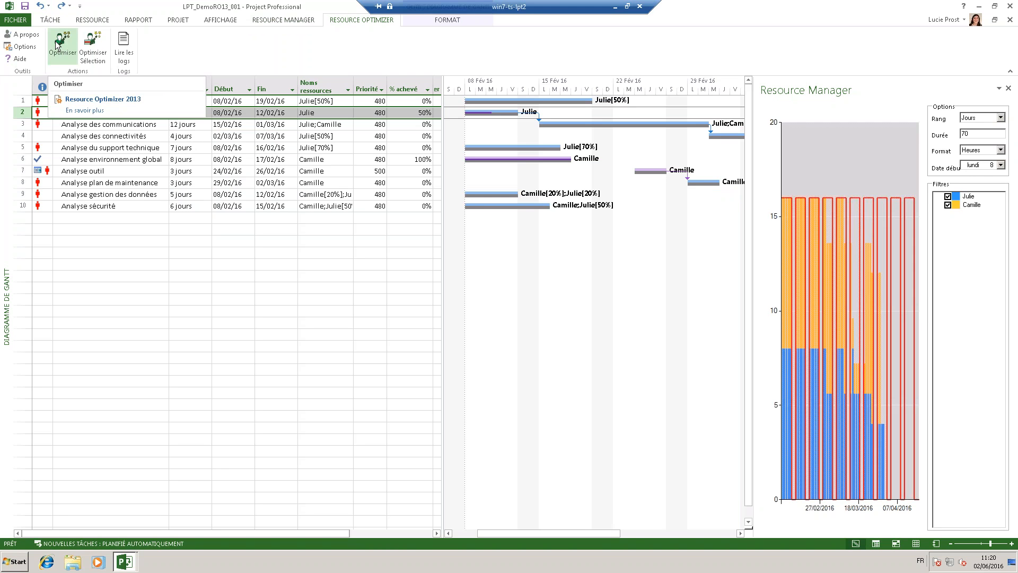
click(56, 45)
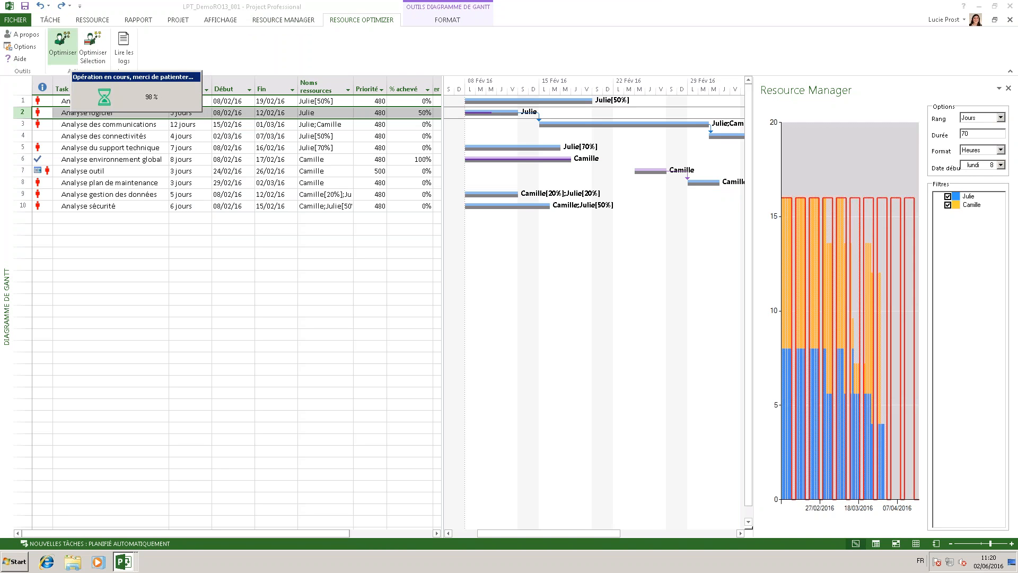
click(589, 318)
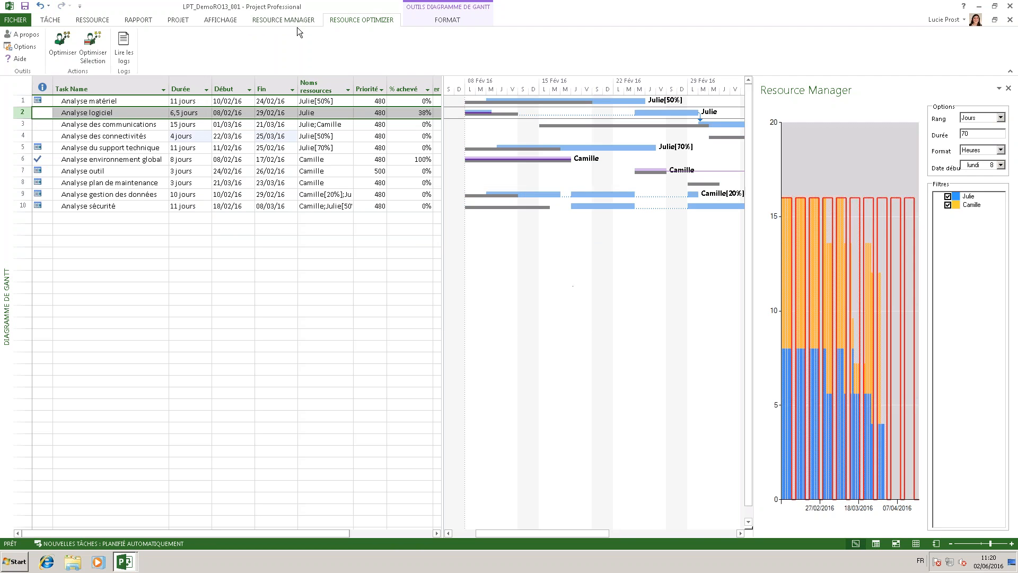
click(272, 20)
click(90, 47)
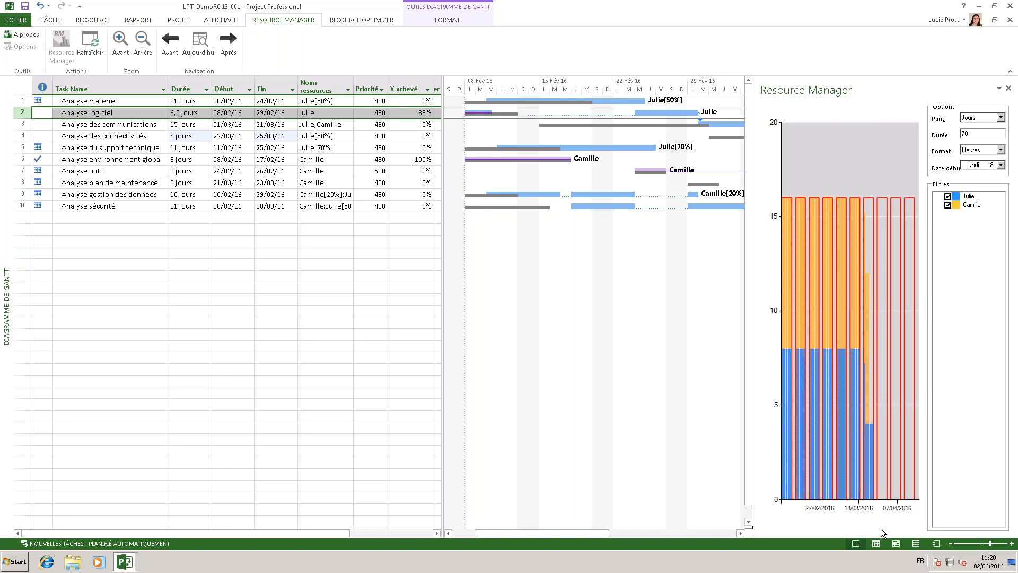
Enable the removal of the listed constraint types (Supprimer les contraintes de types suivants) in the Resource Optimizer options.
click(362, 21)
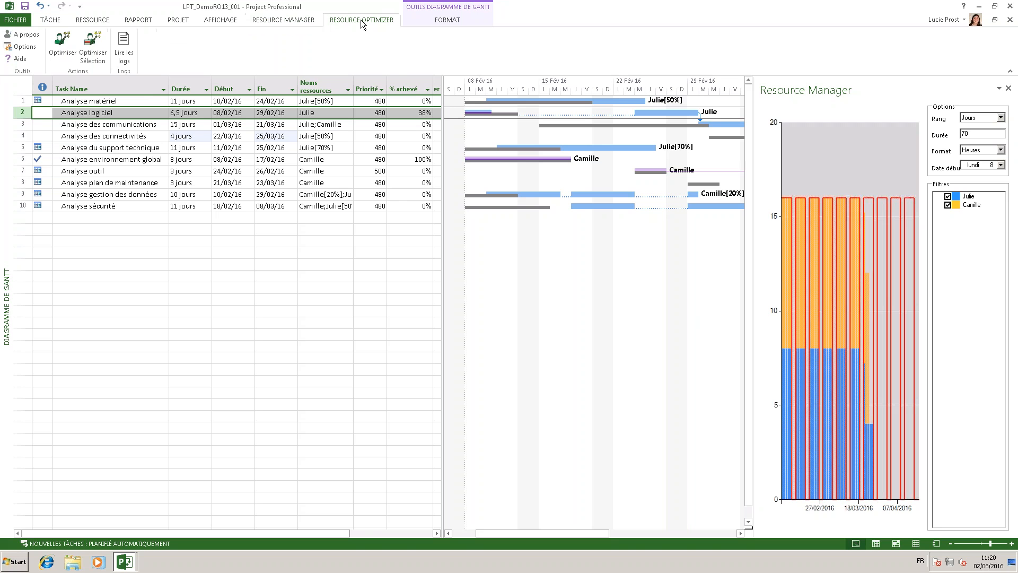
click(25, 35)
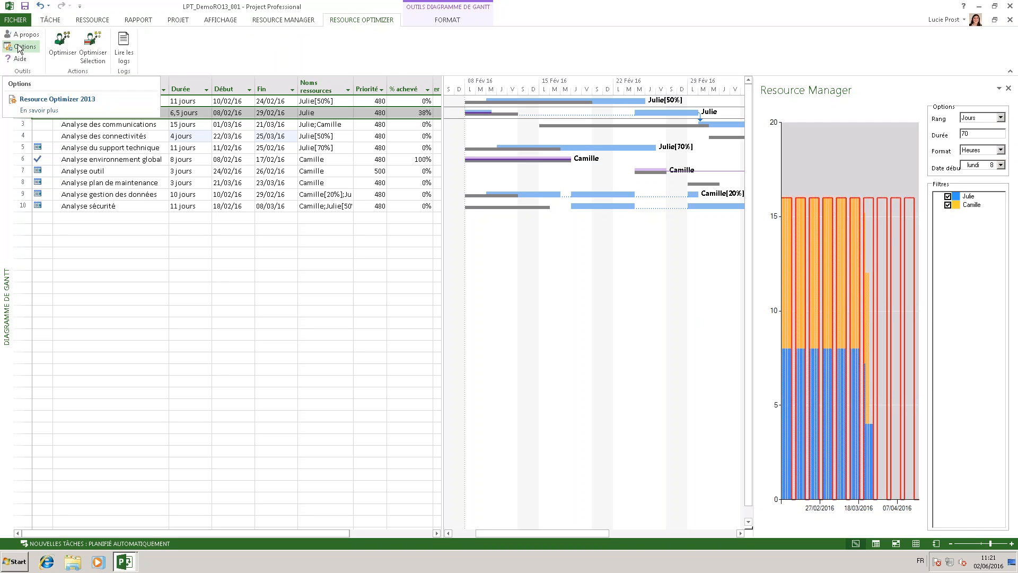
click(24, 47)
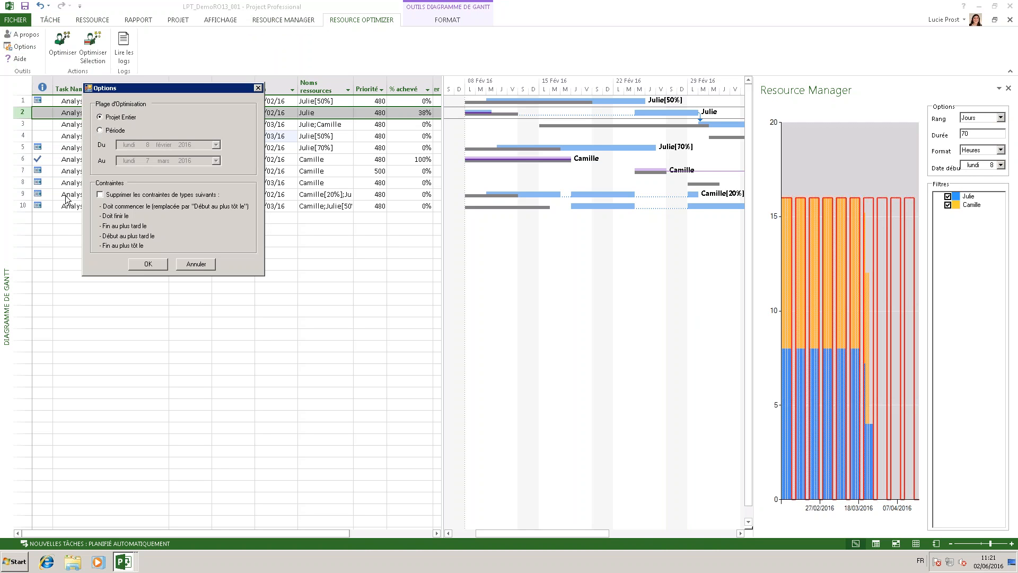
click(101, 197)
click(139, 265)
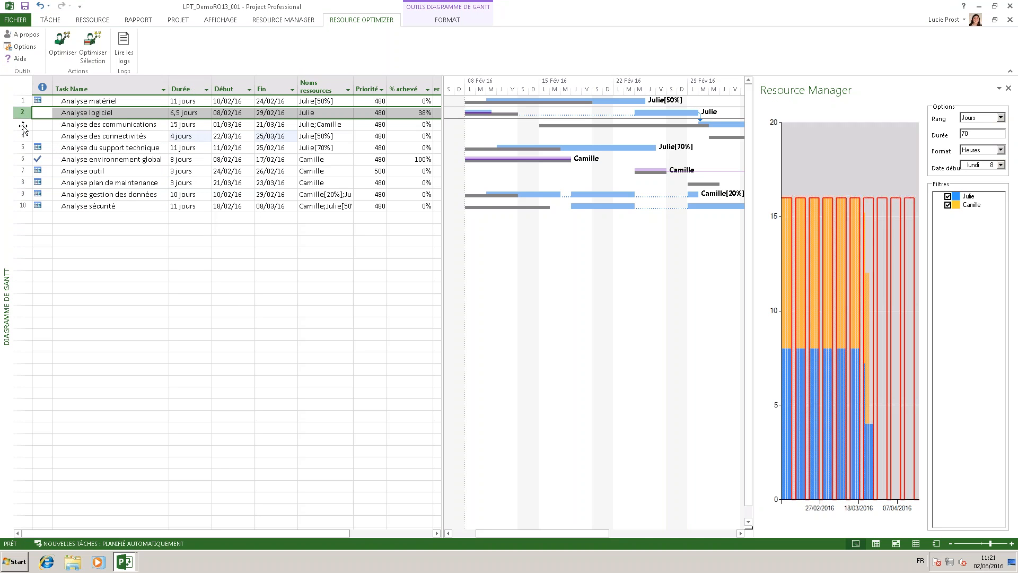
Move the Analyse logiciel task one row down in the task table, below Analyse des communications.
click(17, 112)
drag(25, 124, 26, 111)
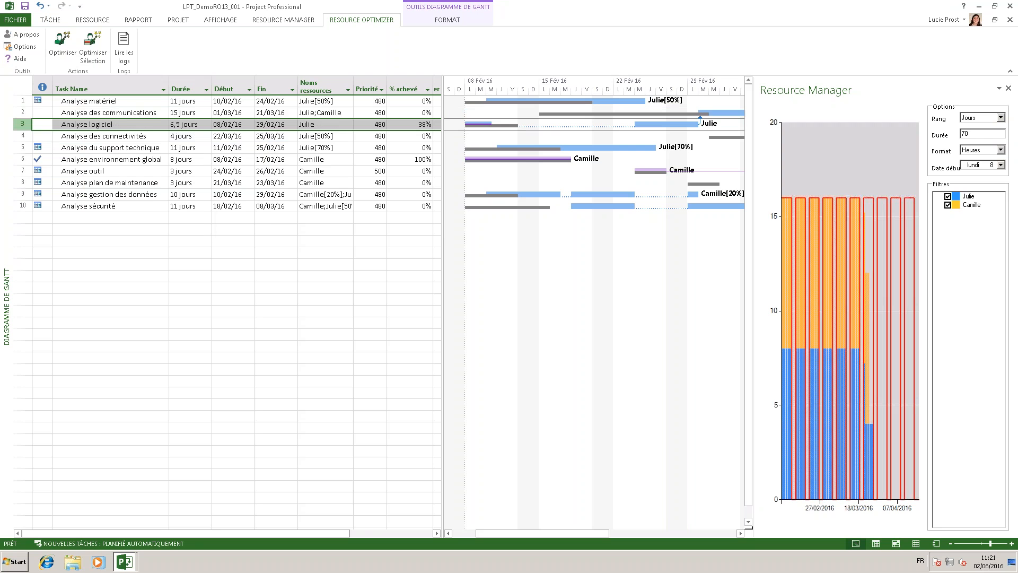